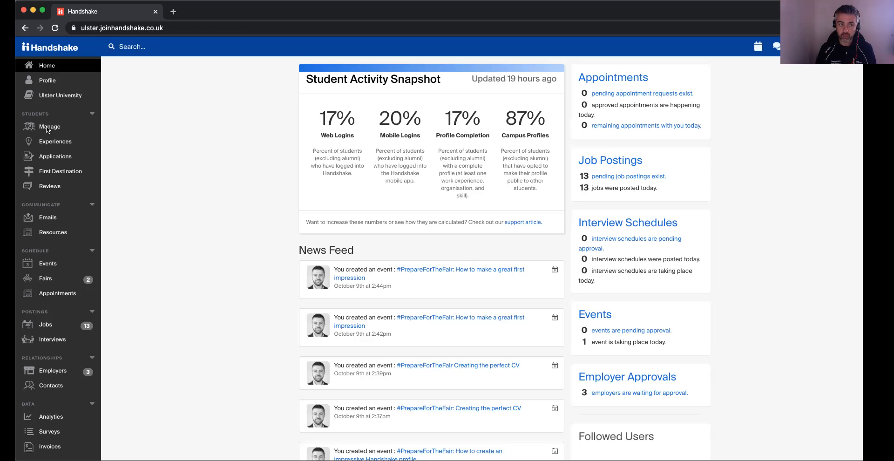
Step: Open the student management list and load the saved search "Year 2 BSc Hons Business Studies"
{"action": "left_click", "coordinate": [49, 128]}
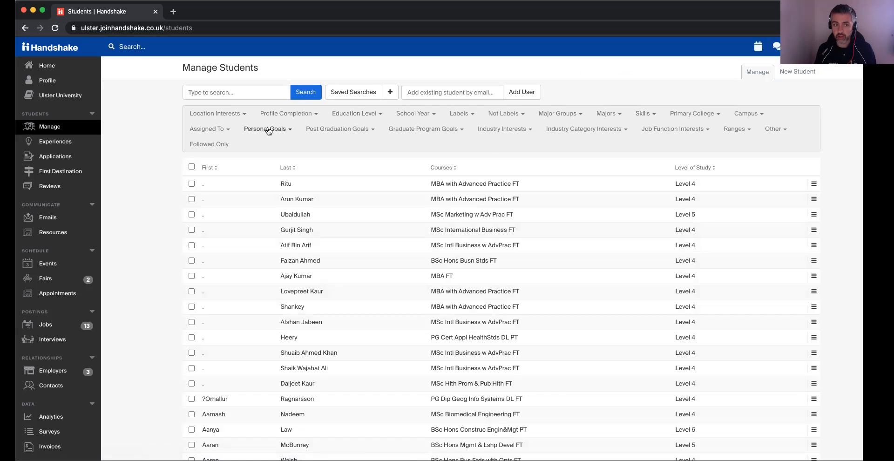
{"action": "left_click", "coordinate": [607, 113]}
{"action": "left_click", "coordinate": [463, 114]}
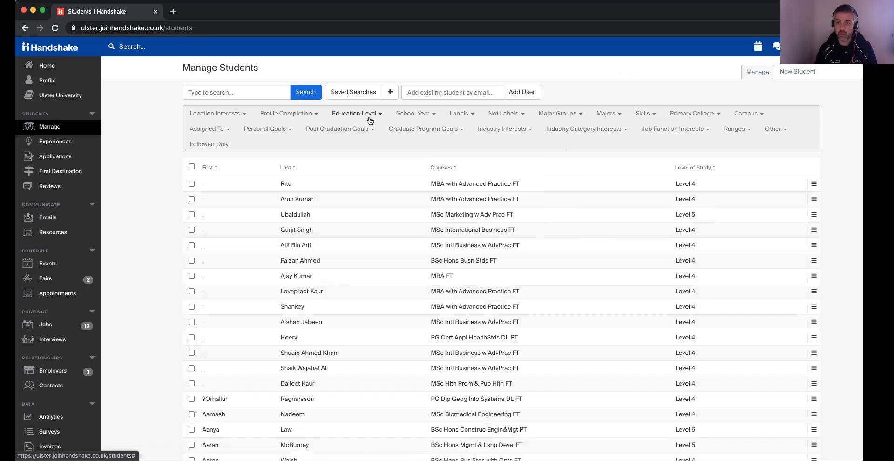
{"action": "left_click", "coordinate": [364, 93]}
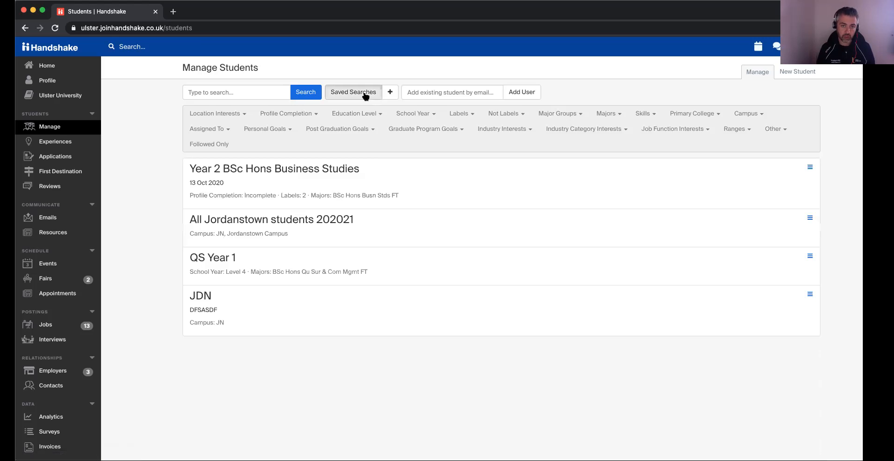
{"action": "left_click", "coordinate": [323, 174]}
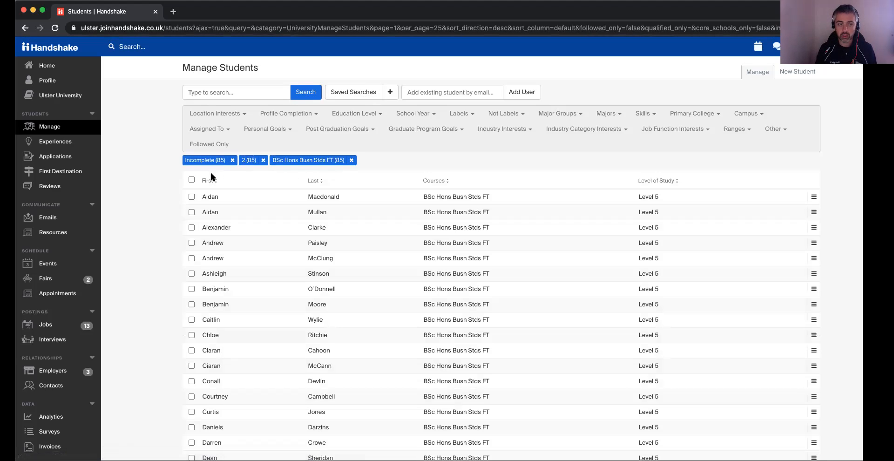
Step: Remove the Incomplete profile filter from the student results, select all matching students and check the additional bulk actions
{"action": "left_click", "coordinate": [191, 180]}
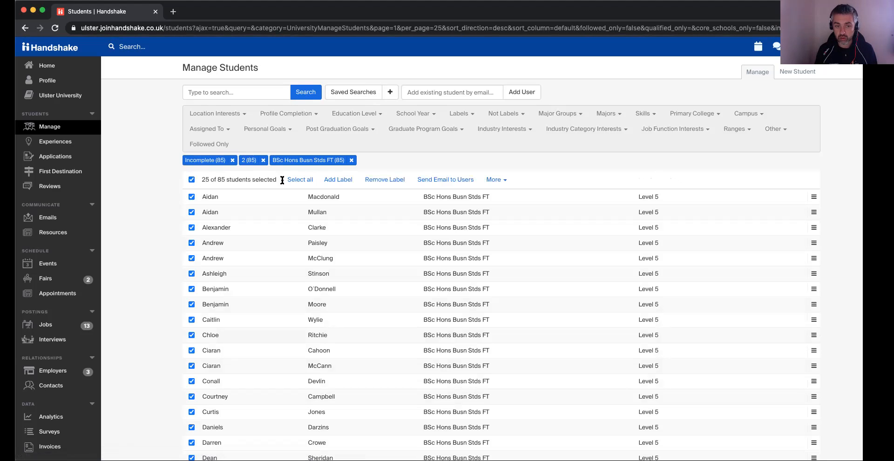
{"action": "left_click", "coordinate": [232, 160]}
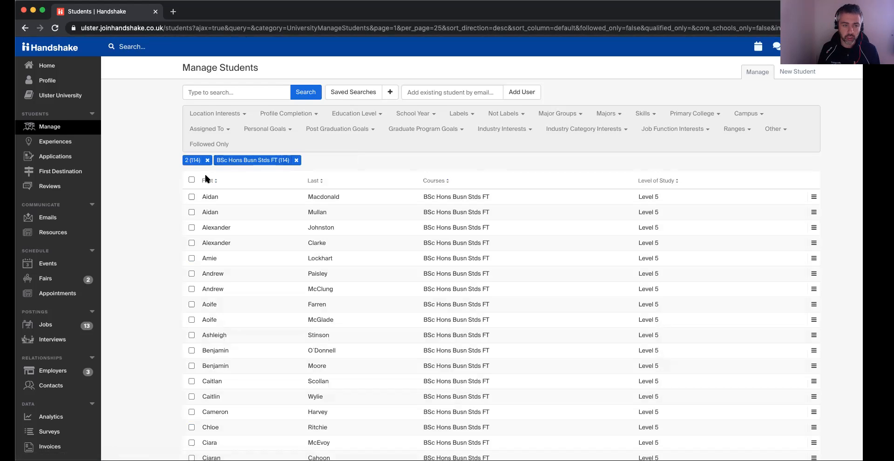
{"action": "left_click", "coordinate": [191, 180]}
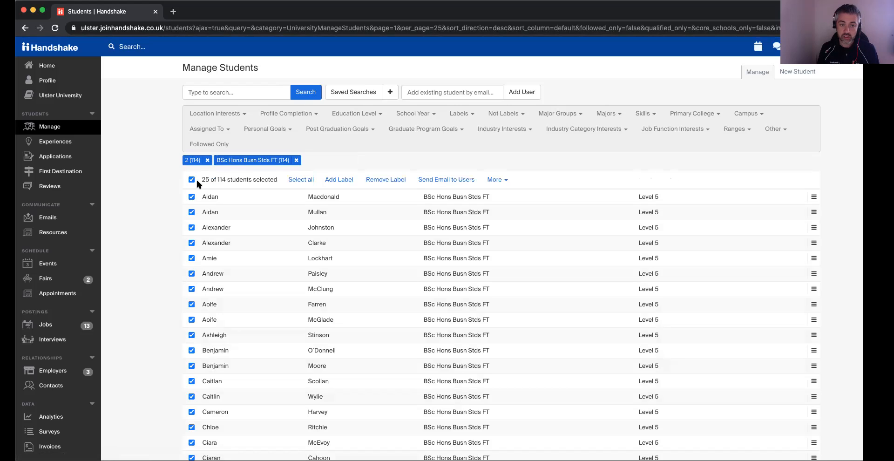
{"action": "left_click", "coordinate": [299, 181]}
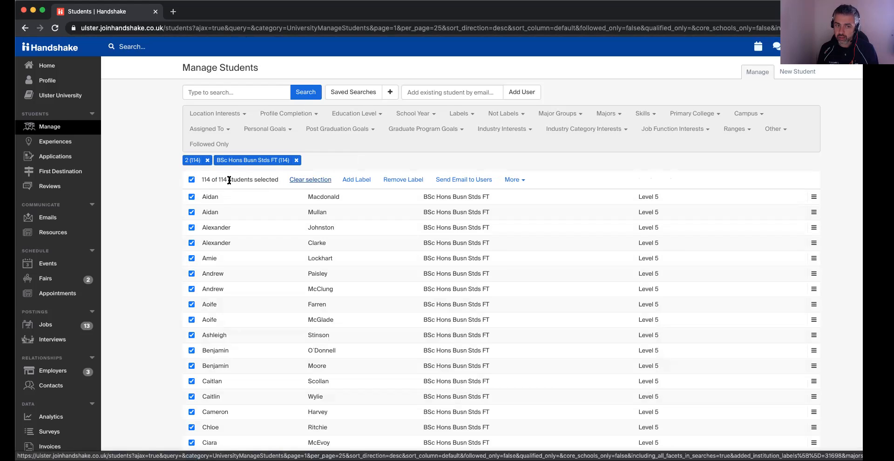
{"action": "left_click", "coordinate": [512, 180]}
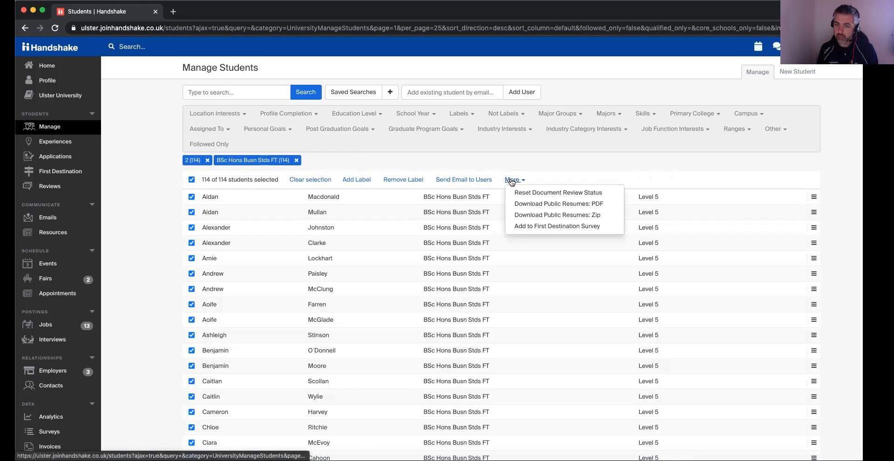
{"action": "left_click", "coordinate": [512, 169]}
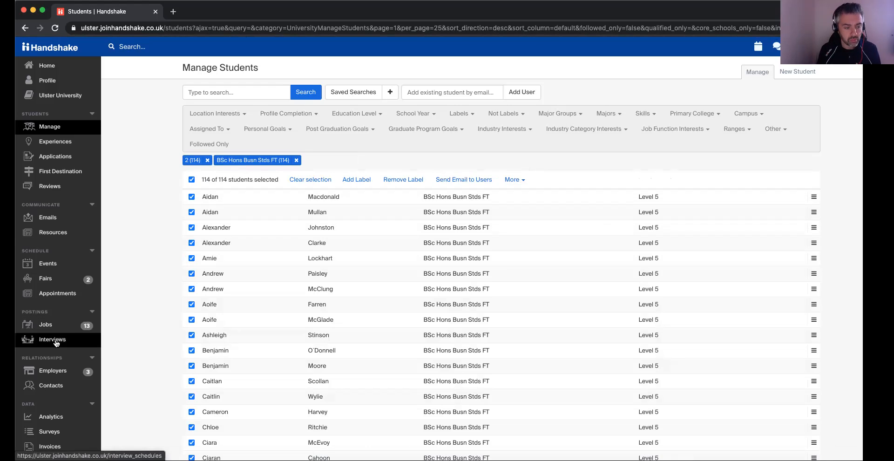
Step: Go to the targeted emails, look over those sent to students and start creating a new email
{"action": "left_click", "coordinate": [51, 224]}
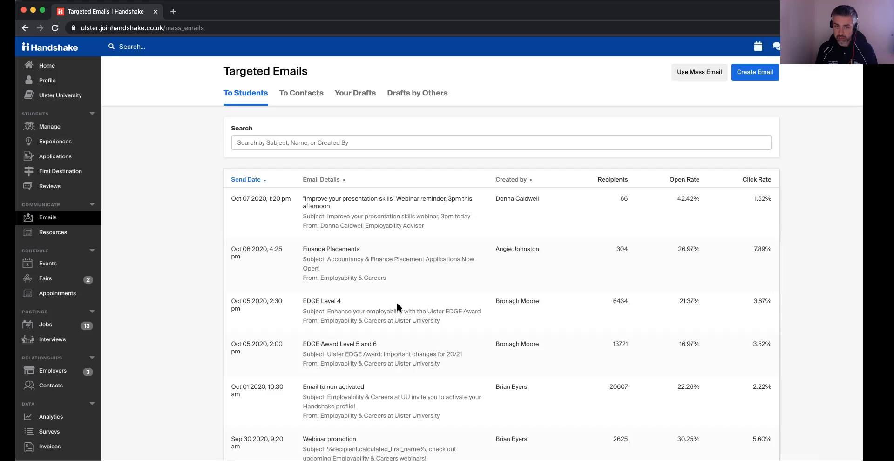
{"action": "scroll", "coordinate": [482, 307], "scroll_direction": "down", "scroll_amount": 1}
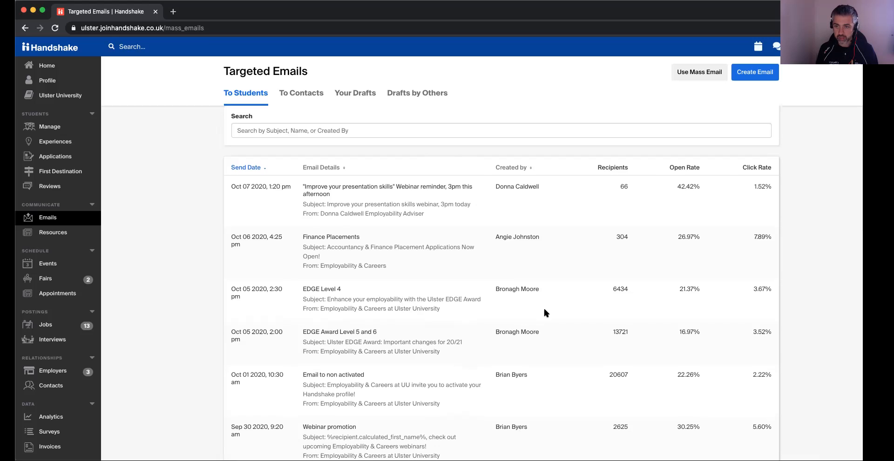
{"action": "scroll", "coordinate": [543, 290], "scroll_direction": "down", "scroll_amount": 2}
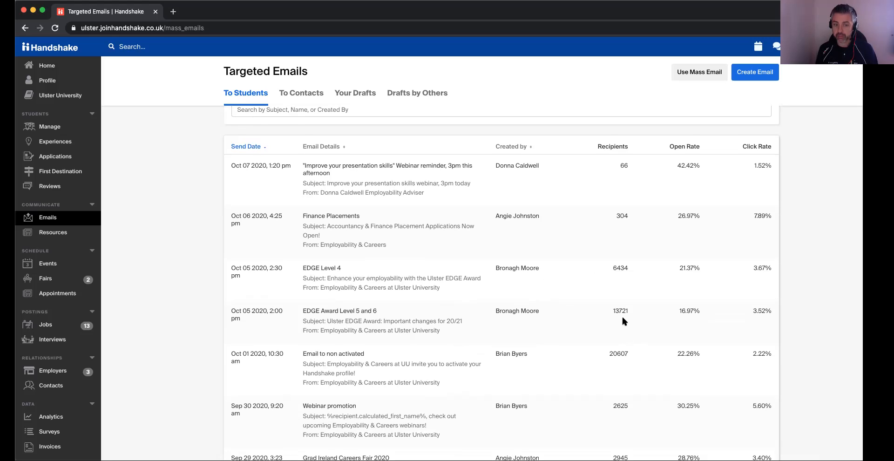
{"action": "scroll", "coordinate": [624, 320], "scroll_direction": "up", "scroll_amount": 2}
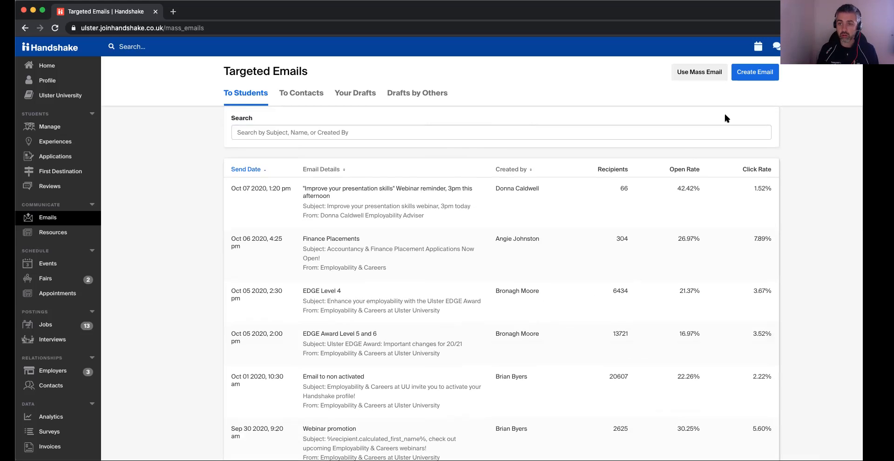
{"action": "left_click", "coordinate": [758, 75]}
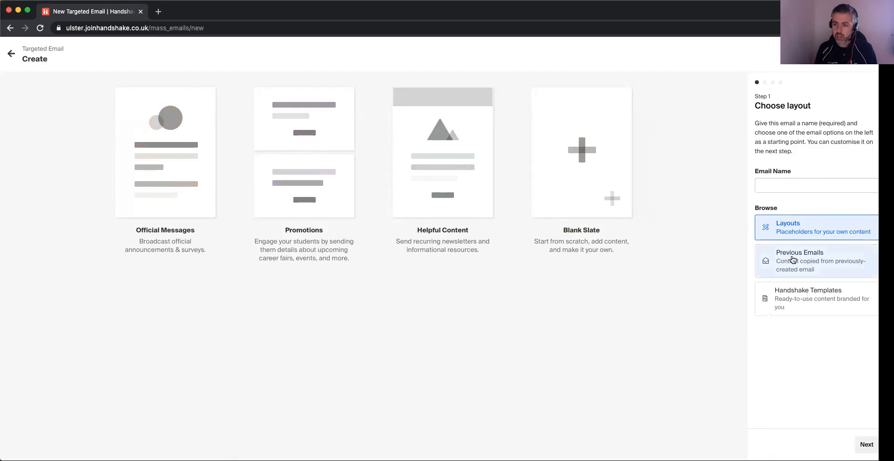
Step: Browse the previous emails and Handshake templates, name the email "Test" and continue with the Promotions layout
{"action": "left_click", "coordinate": [791, 257]}
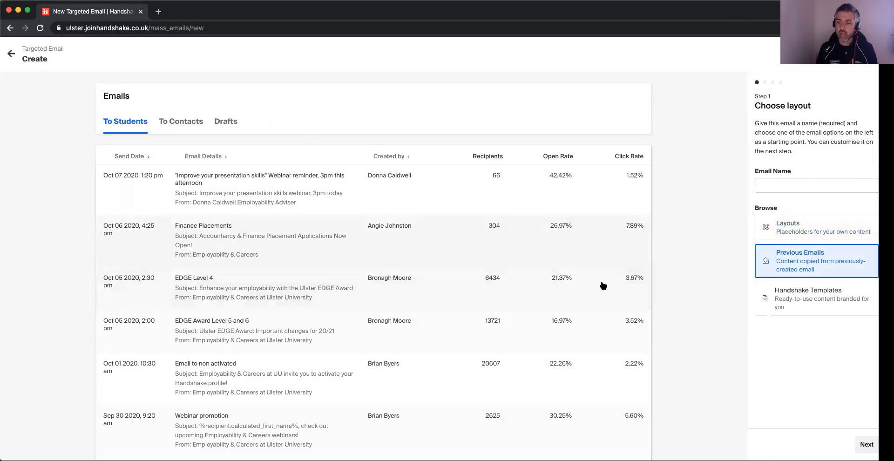
{"action": "left_click", "coordinate": [797, 294]}
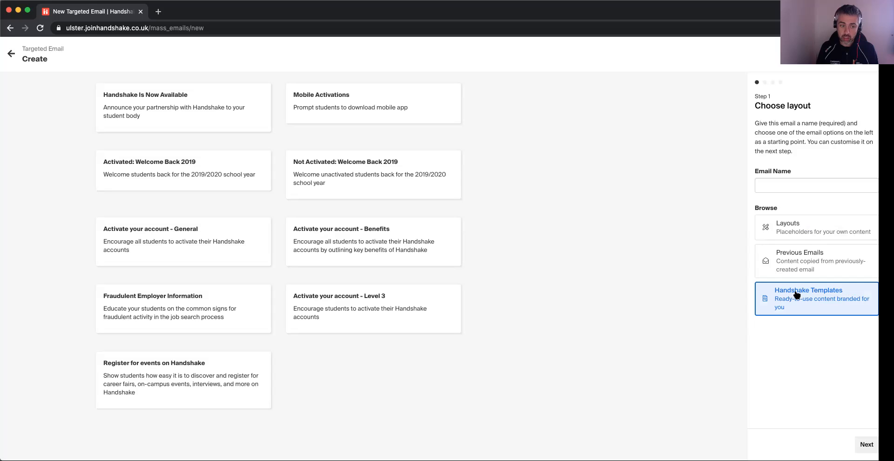
{"action": "left_click", "coordinate": [790, 230]}
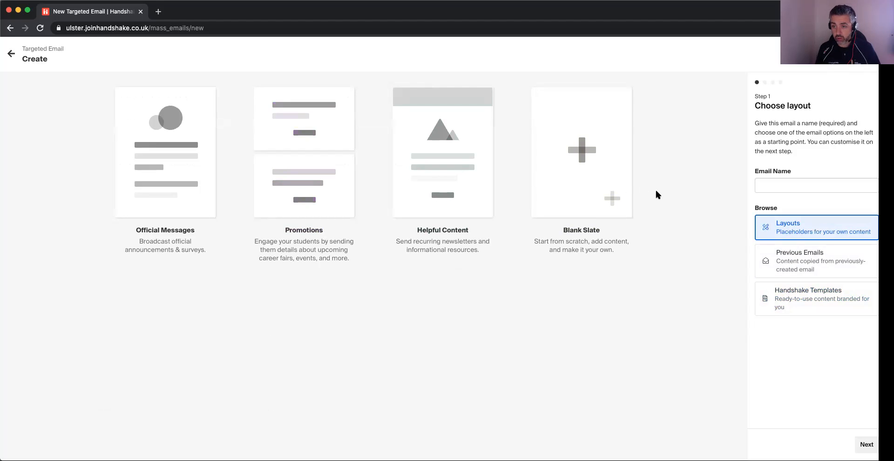
{"action": "left_click", "coordinate": [805, 186]}
{"action": "type", "text": "Test"}
{"action": "left_click", "coordinate": [311, 121]}
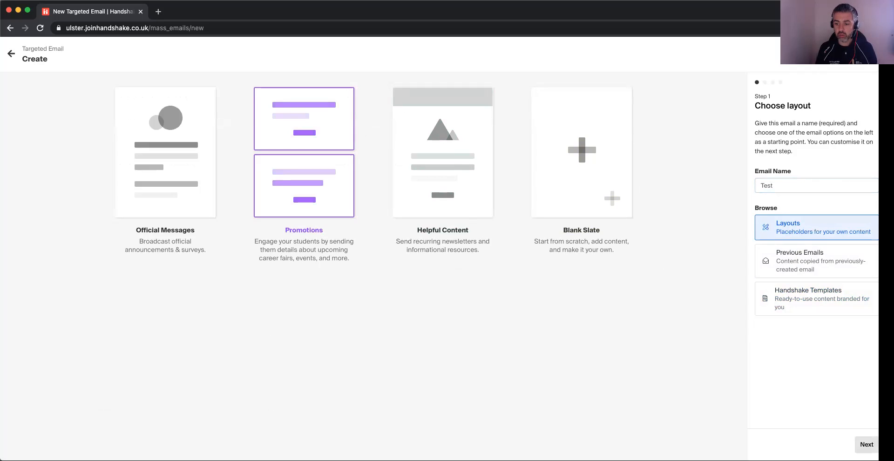
{"action": "left_click", "coordinate": [866, 444]}
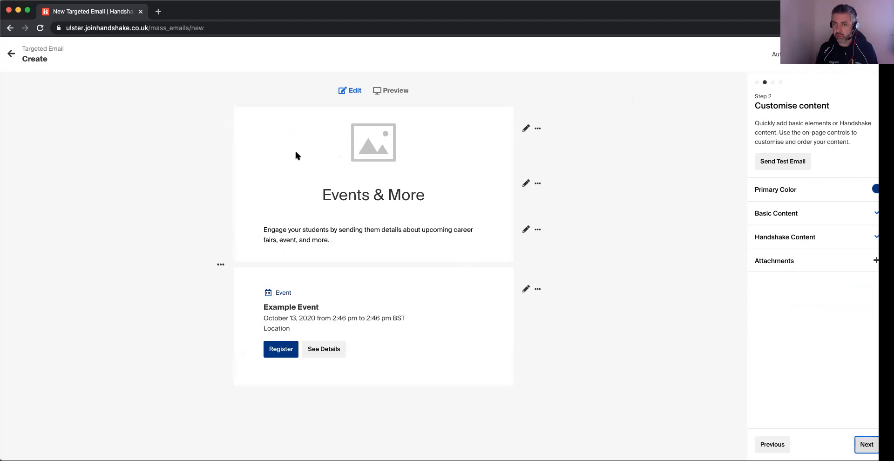
Step: Replace the email's header placeholder with the Employability & Careers image at Banner maximum width and save it
{"action": "left_click", "coordinate": [526, 128]}
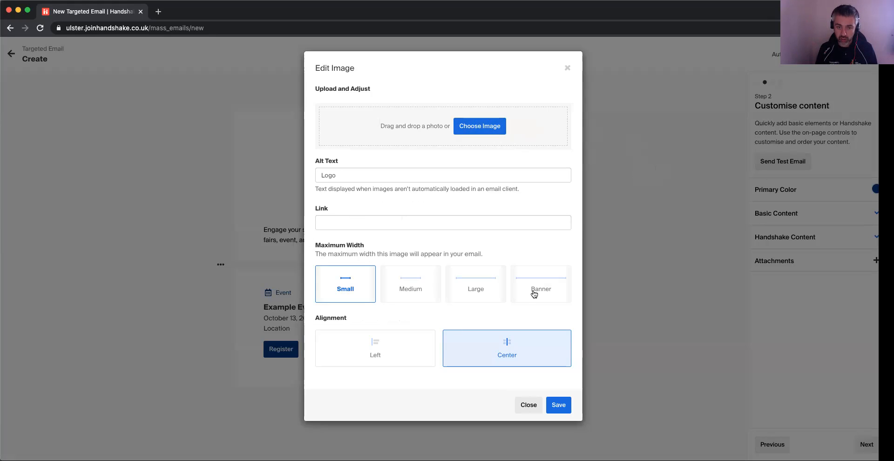
{"action": "left_click", "coordinate": [475, 126]}
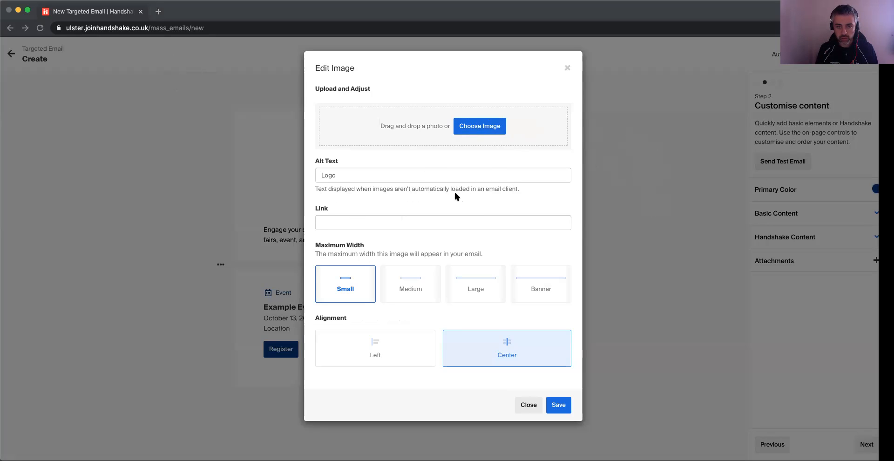
{"action": "left_click", "coordinate": [752, 287]}
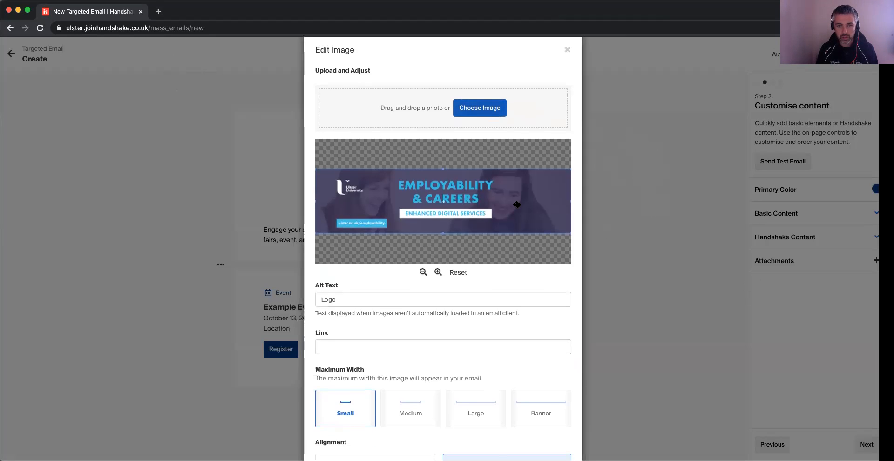
{"action": "scroll", "coordinate": [472, 259], "scroll_direction": "down", "scroll_amount": 3}
{"action": "scroll", "coordinate": [472, 258], "scroll_direction": "down", "scroll_amount": 1}
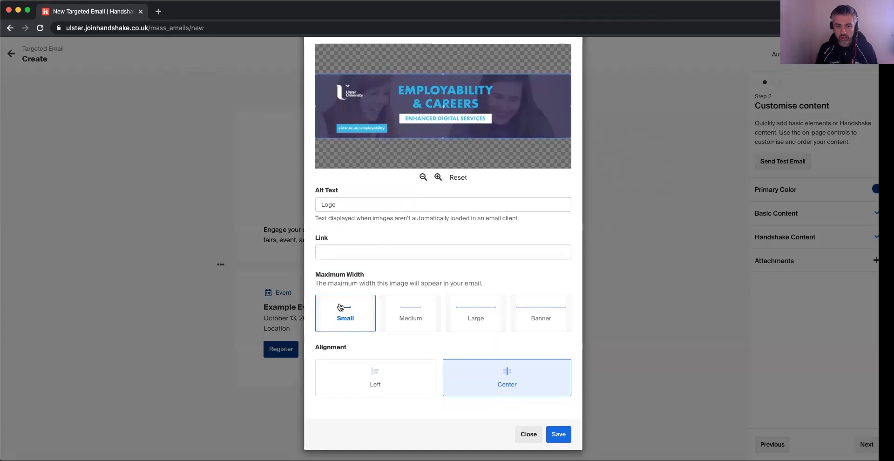
{"action": "left_click", "coordinate": [547, 315]}
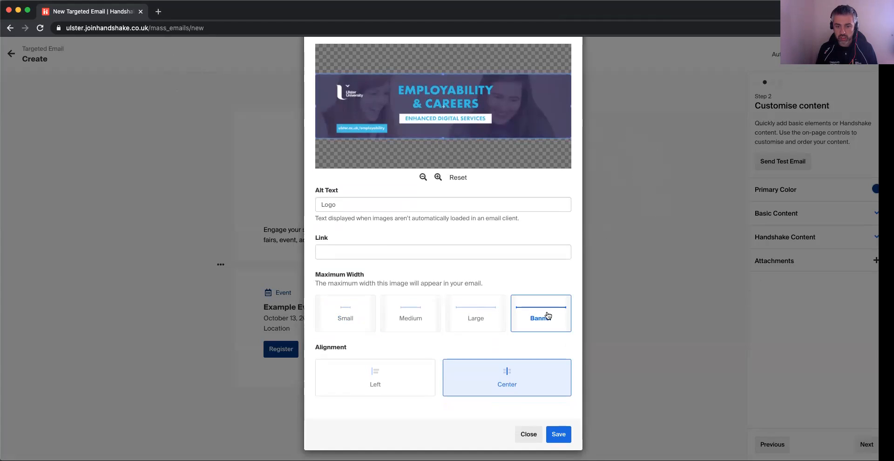
{"action": "left_click", "coordinate": [563, 438]}
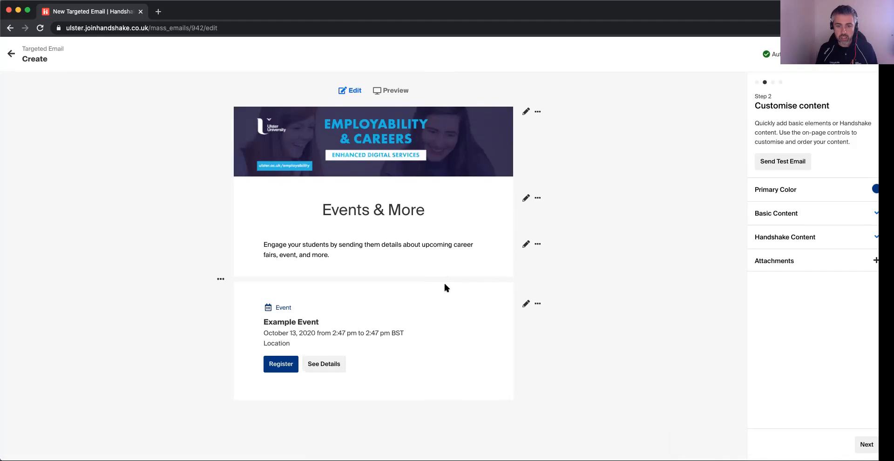
Step: Look over the basic and Handshake content options and add a Job block to the email
{"action": "left_click", "coordinate": [786, 218]}
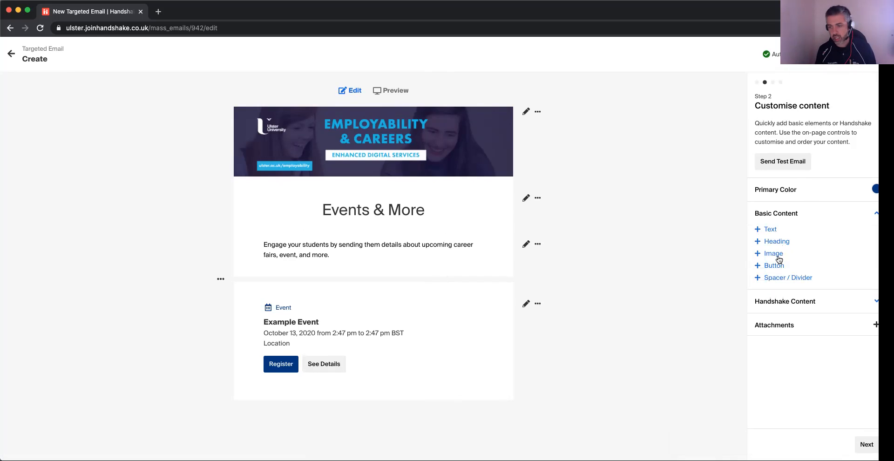
{"action": "left_click", "coordinate": [871, 214]}
{"action": "left_click", "coordinate": [818, 237]}
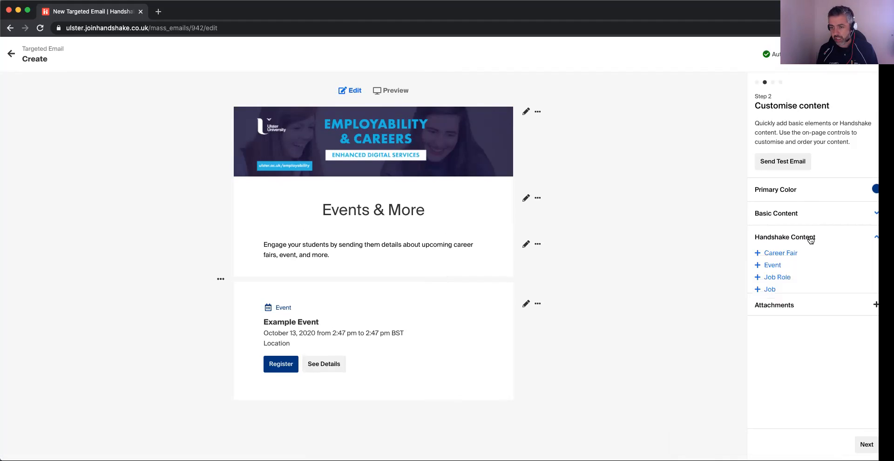
{"action": "left_click", "coordinate": [771, 289]}
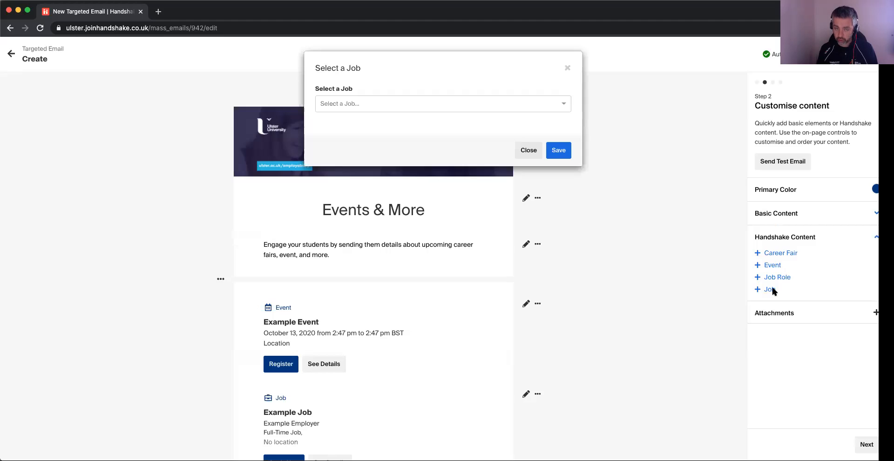
Step: Choose "2617 - Software Engineering Graduate Program, Accenture" as the job for the new block and save it
{"action": "left_click", "coordinate": [562, 104]}
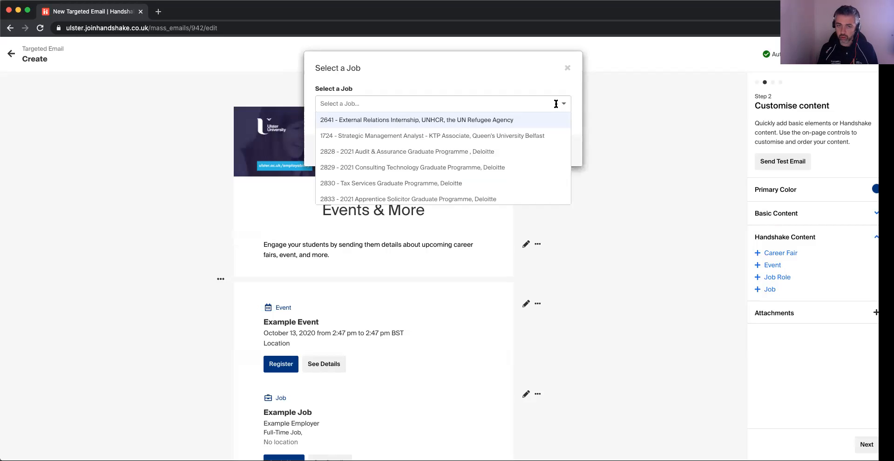
{"action": "scroll", "coordinate": [502, 159], "scroll_direction": "down", "scroll_amount": 3}
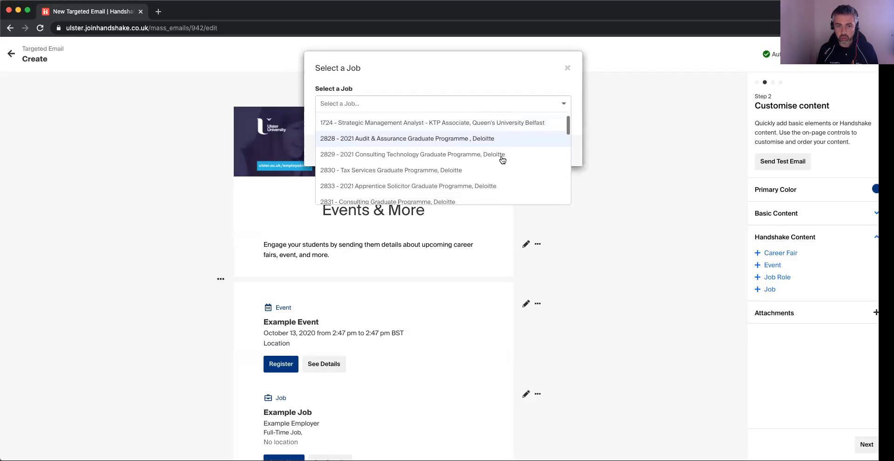
{"action": "scroll", "coordinate": [503, 159], "scroll_direction": "down", "scroll_amount": 5}
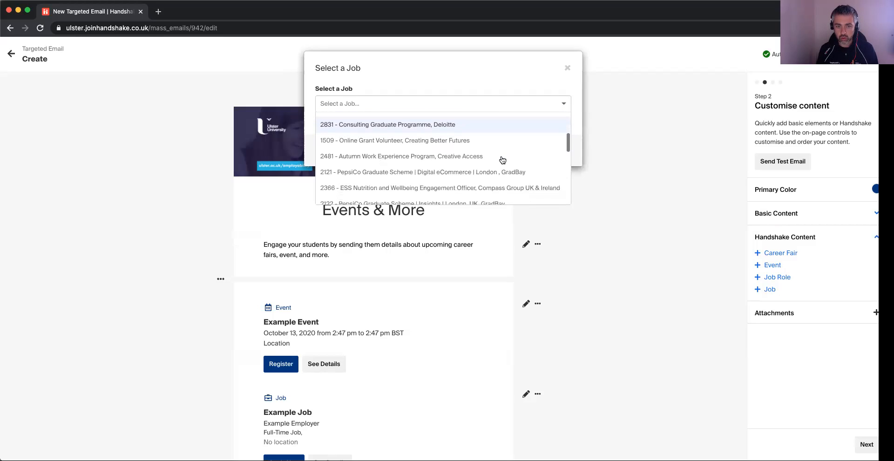
{"action": "scroll", "coordinate": [502, 161], "scroll_direction": "down", "scroll_amount": 5}
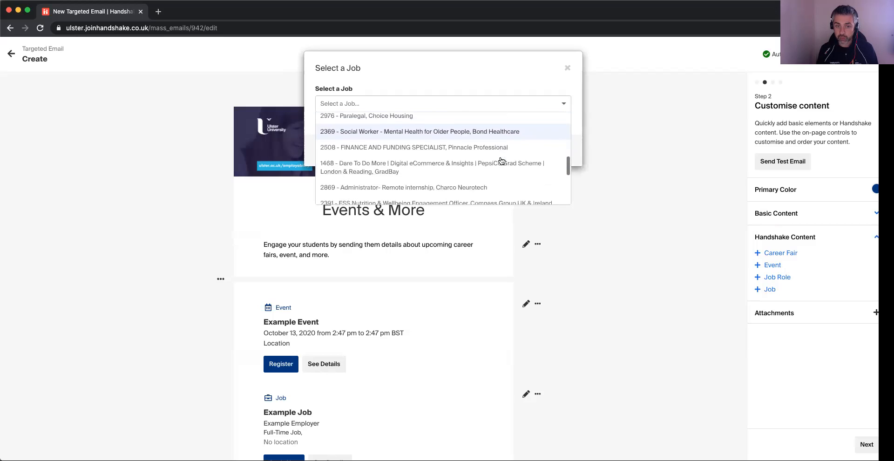
{"action": "scroll", "coordinate": [501, 160], "scroll_direction": "down", "scroll_amount": 3}
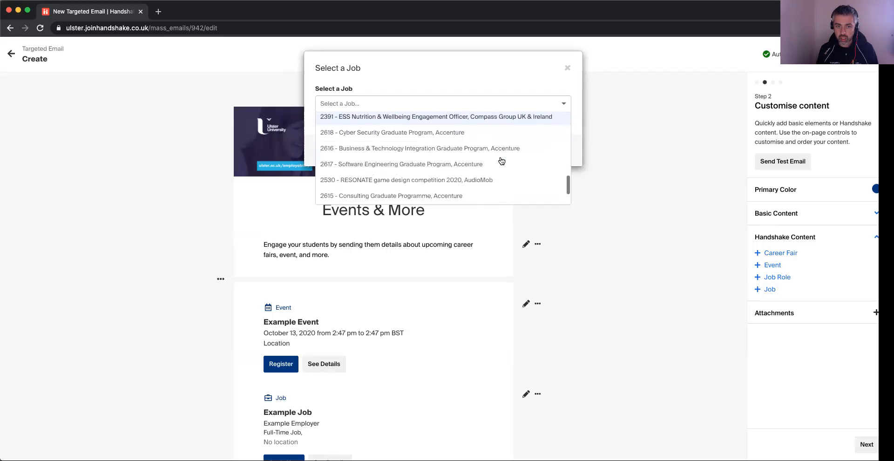
{"action": "scroll", "coordinate": [502, 160], "scroll_direction": "down", "scroll_amount": 1}
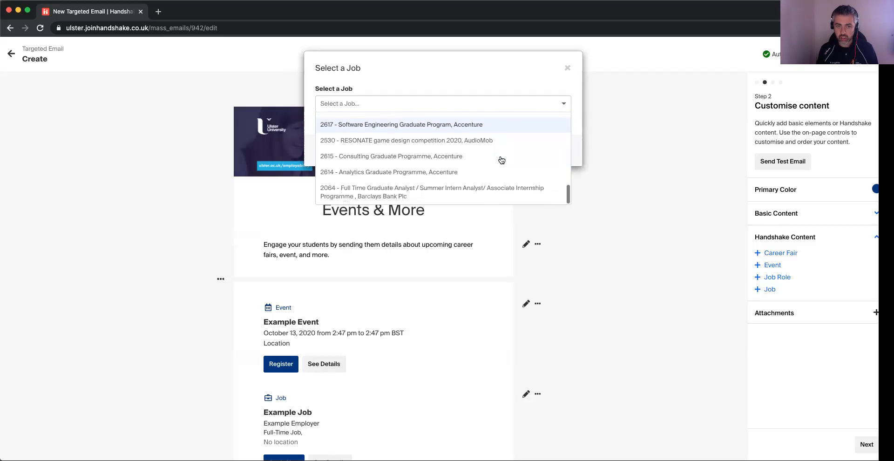
{"action": "scroll", "coordinate": [458, 146], "scroll_direction": "up", "scroll_amount": 1}
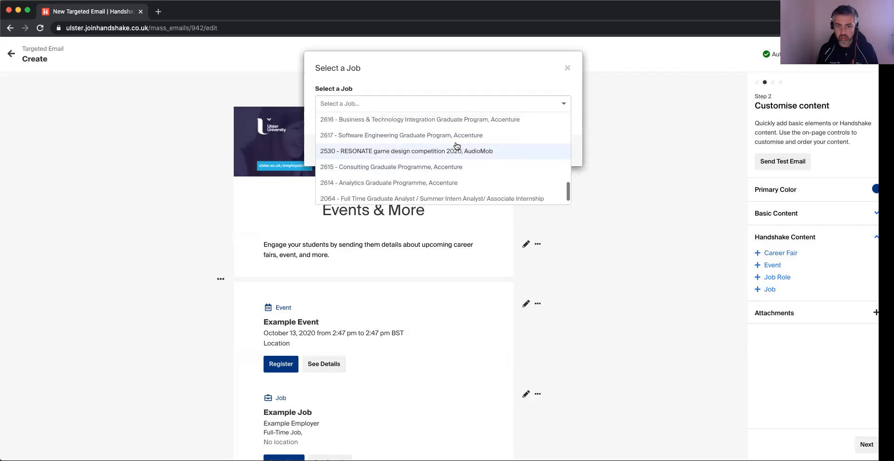
{"action": "left_click", "coordinate": [448, 135]}
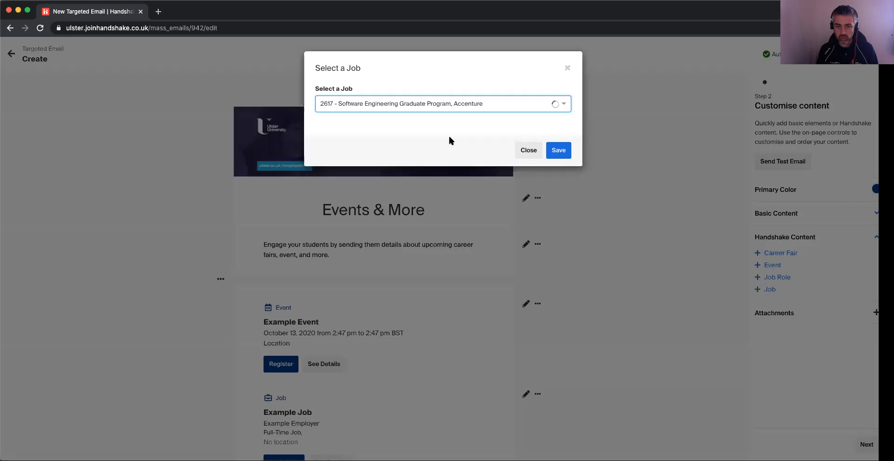
{"action": "left_click", "coordinate": [557, 151]}
{"action": "scroll", "coordinate": [574, 237], "scroll_direction": "down", "scroll_amount": 2}
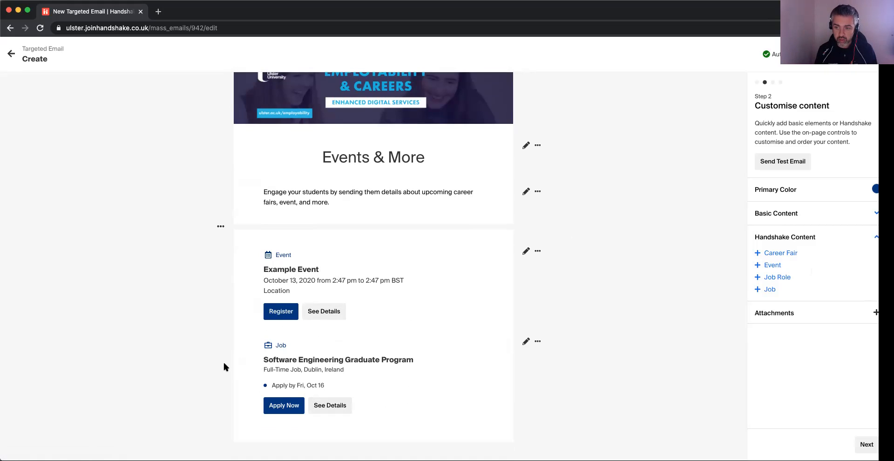
Step: Remove the Example Event block from the email and continue to the recipient selection
{"action": "left_click", "coordinate": [873, 313]}
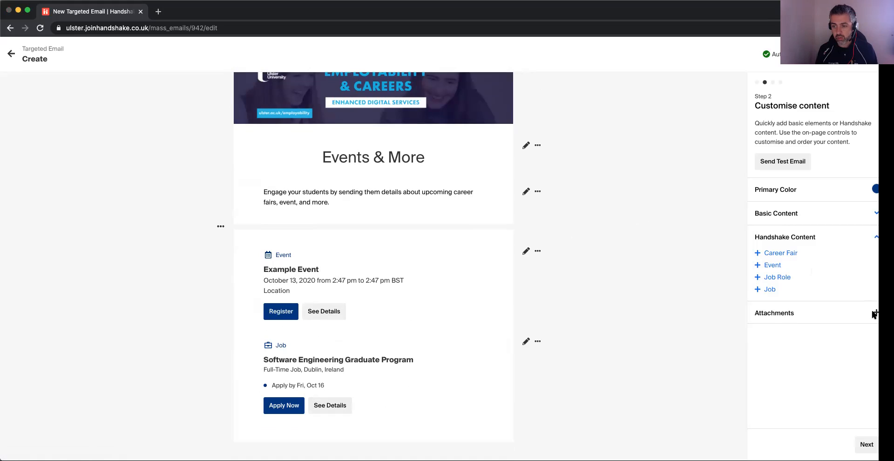
{"action": "left_click", "coordinate": [698, 286]}
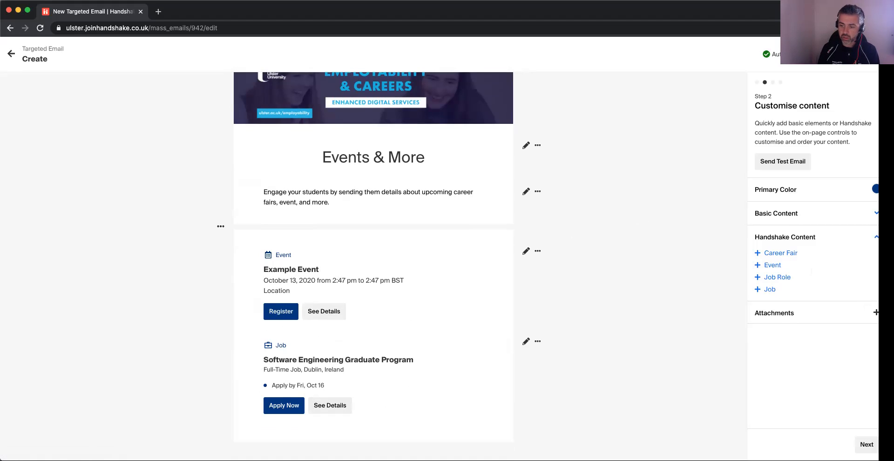
{"action": "left_click", "coordinate": [866, 445]}
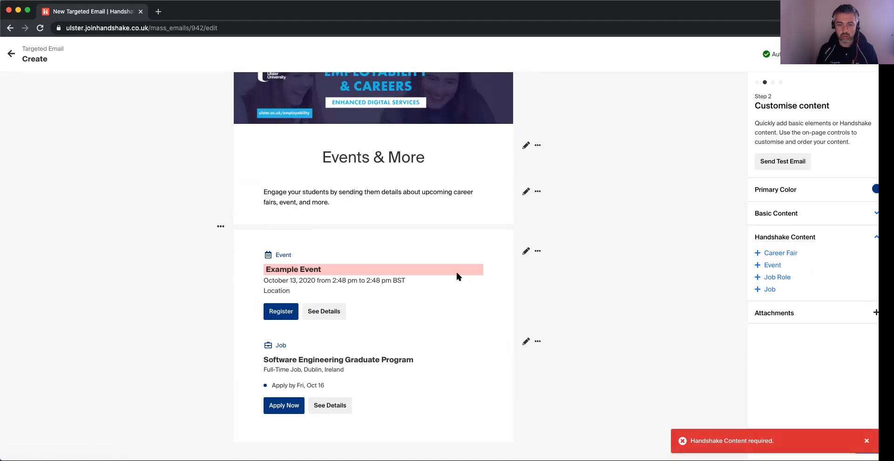
{"action": "left_click", "coordinate": [538, 251]}
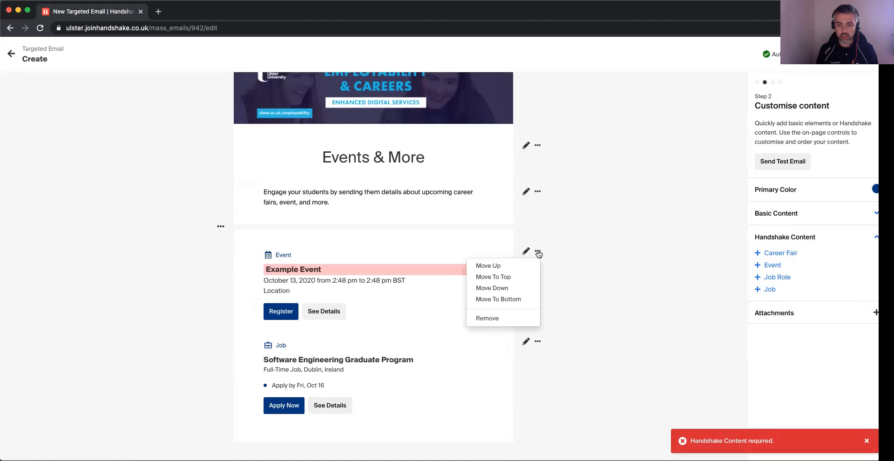
{"action": "left_click", "coordinate": [488, 318]}
{"action": "left_click", "coordinate": [861, 443]}
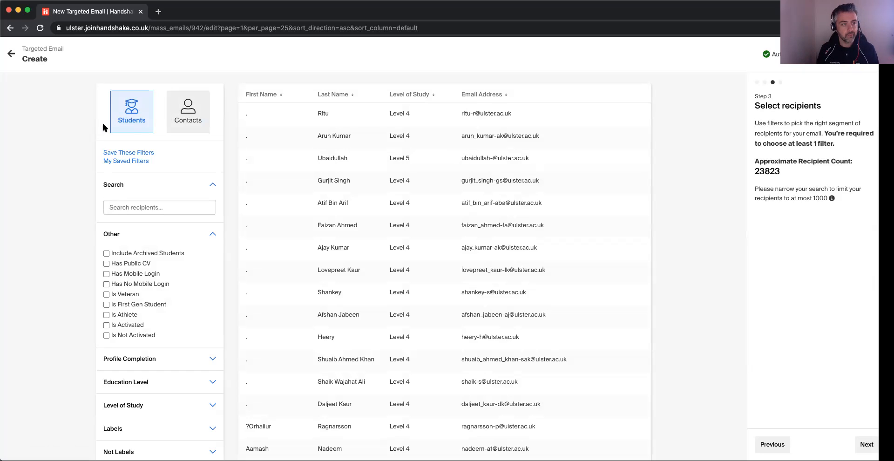
Step: Filter the student recipients by the course BSc Hons Busn Stds FT and label 2, and continue to the final details
{"action": "scroll", "coordinate": [58, 188], "scroll_direction": "down", "scroll_amount": 5}
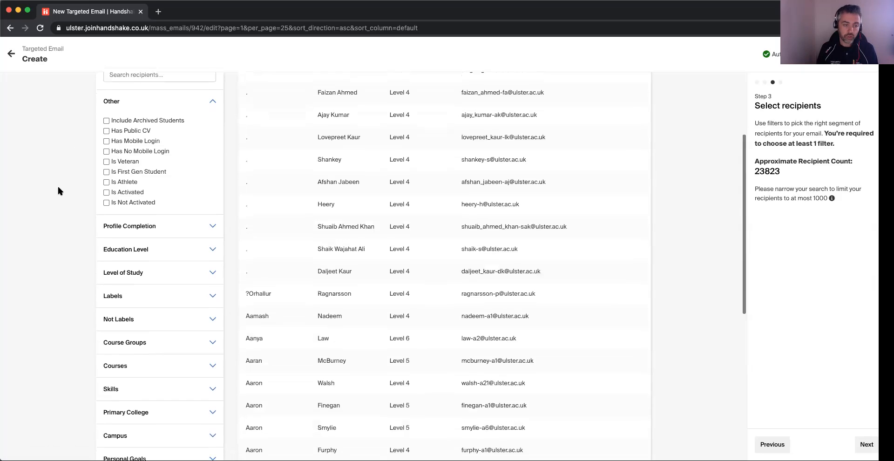
{"action": "left_click", "coordinate": [124, 276]}
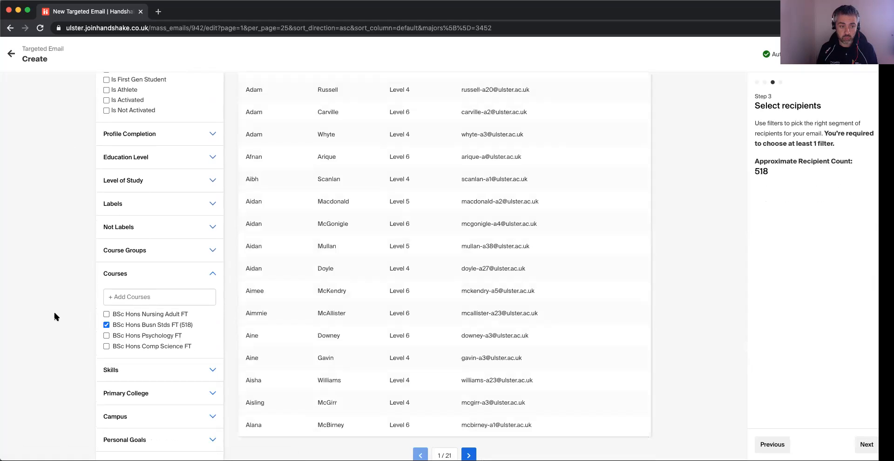
{"action": "left_click", "coordinate": [119, 206]}
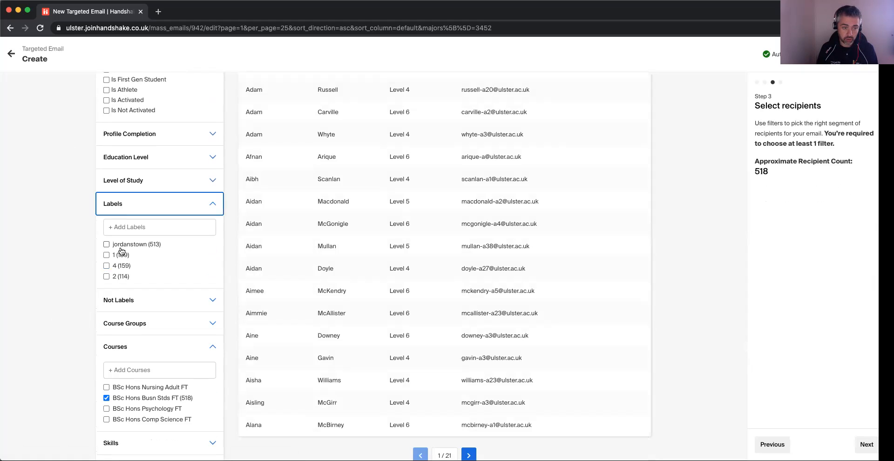
{"action": "left_click", "coordinate": [115, 278]}
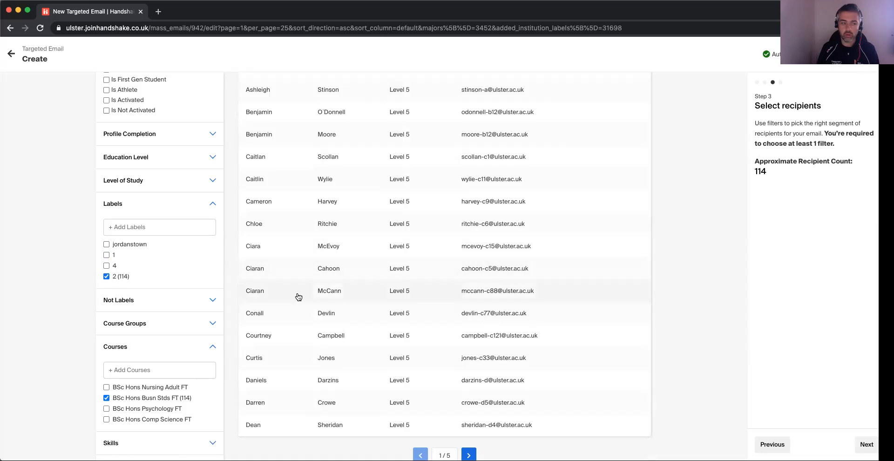
{"action": "left_click", "coordinate": [866, 444]}
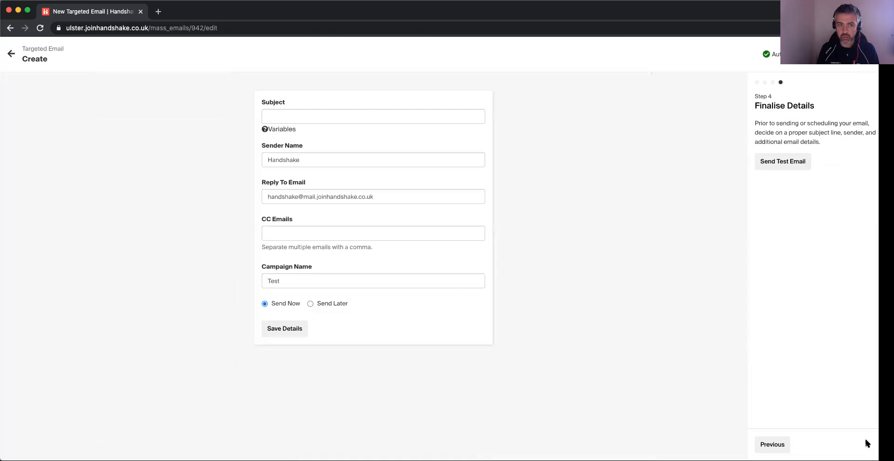
Step: Review the subject and sender name fields and schedule the email to send later, on 15 October 2020 at 10:00 am
{"action": "left_click", "coordinate": [331, 116]}
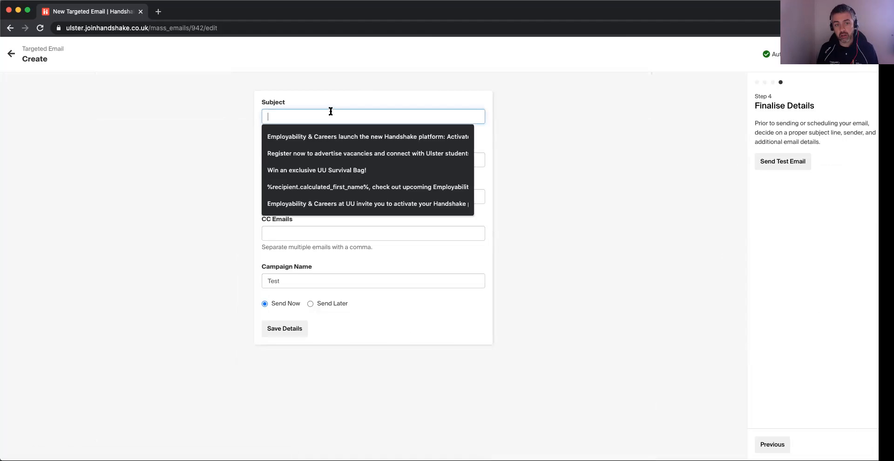
{"action": "left_click", "coordinate": [186, 116]}
{"action": "left_click_drag", "start_coordinate": [311, 175], "coordinate": [252, 174]}
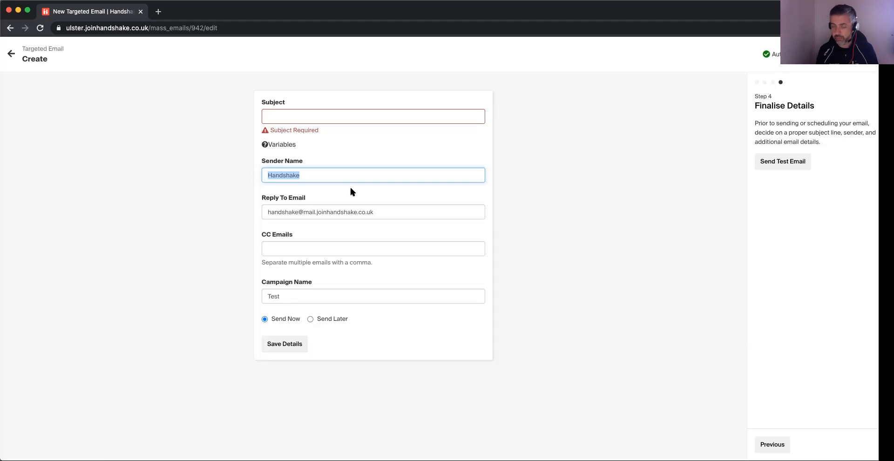
{"action": "left_click", "coordinate": [310, 320]}
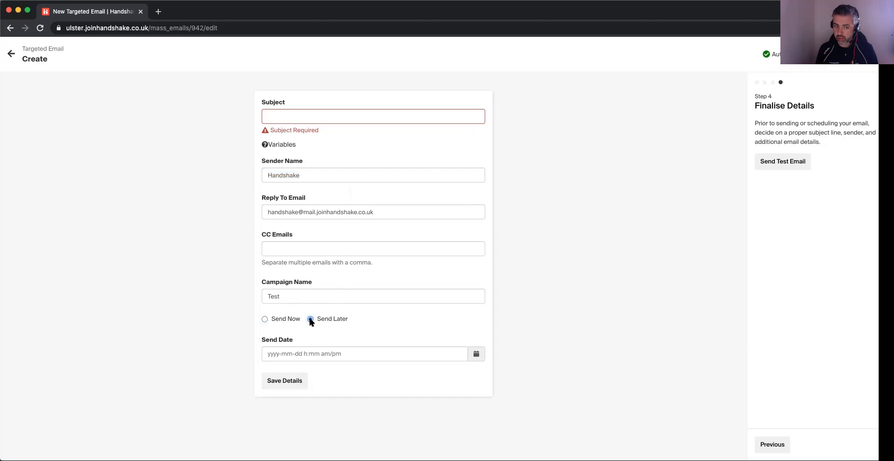
{"action": "left_click", "coordinate": [476, 355]}
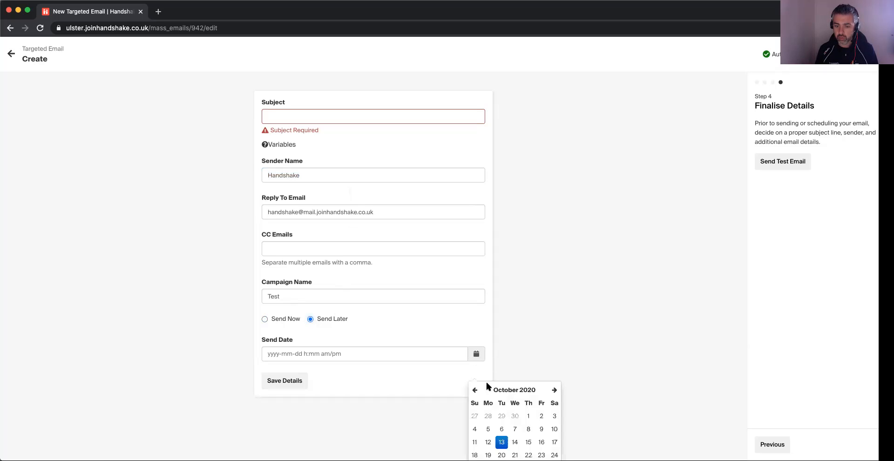
{"action": "left_click", "coordinate": [528, 441]}
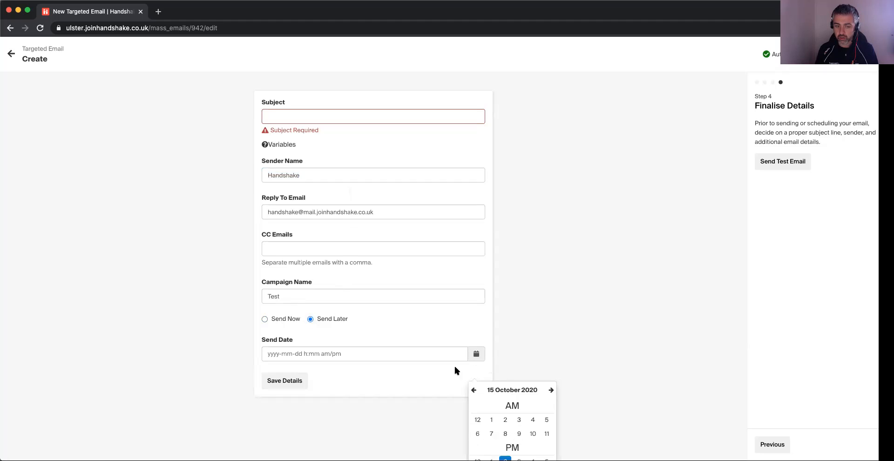
{"action": "left_click", "coordinate": [531, 434]}
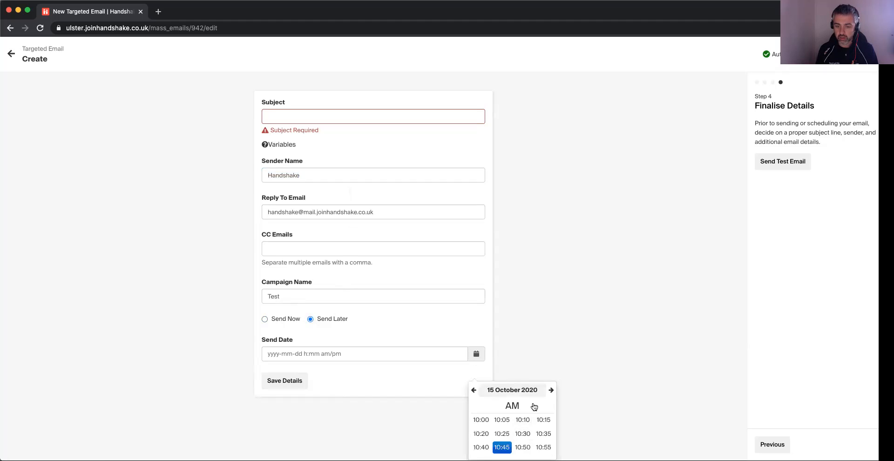
{"action": "left_click", "coordinate": [482, 421]}
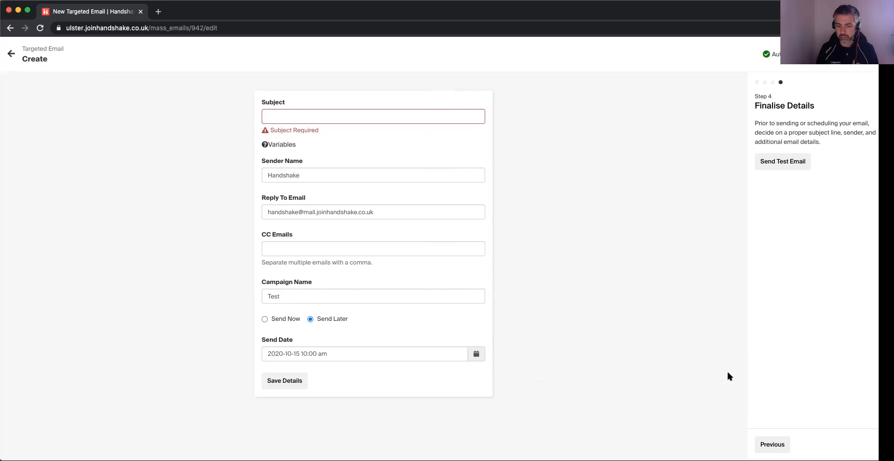
Step: Set the email's subject to "test"
{"action": "left_click", "coordinate": [342, 117]}
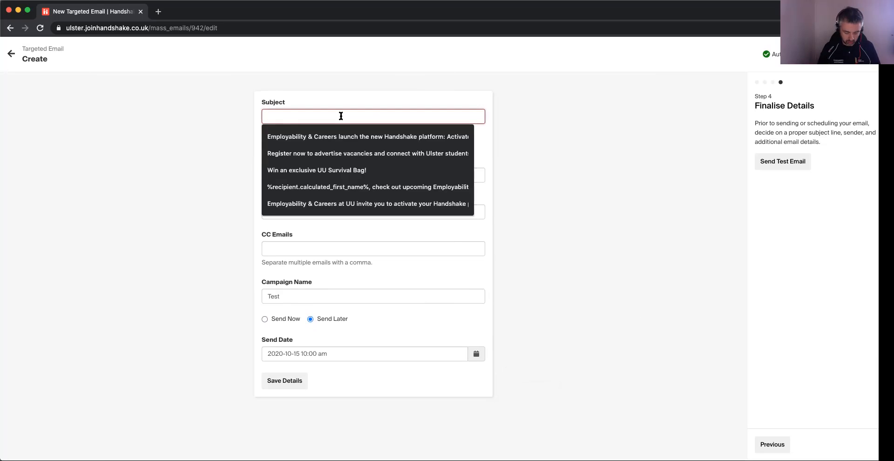
{"action": "type", "text": "test"}
{"action": "left_click", "coordinate": [584, 157]}
{"action": "left_click", "coordinate": [373, 236]}
{"action": "left_click", "coordinate": [484, 281]}
{"action": "left_click", "coordinate": [576, 324]}
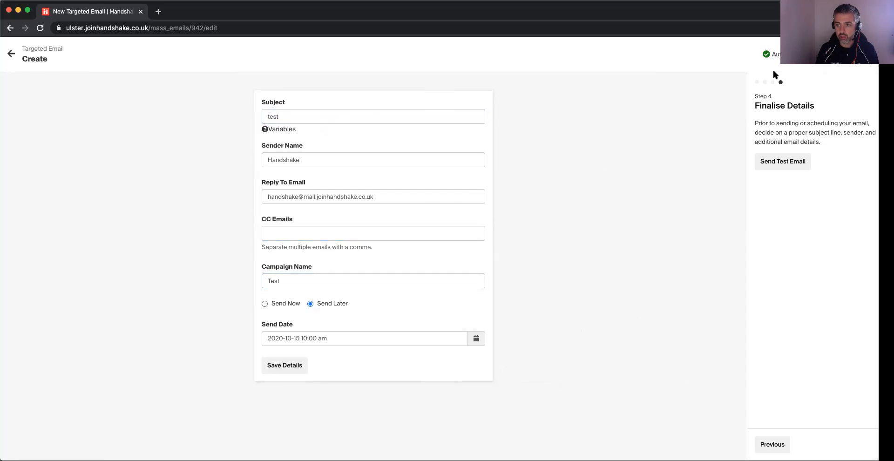